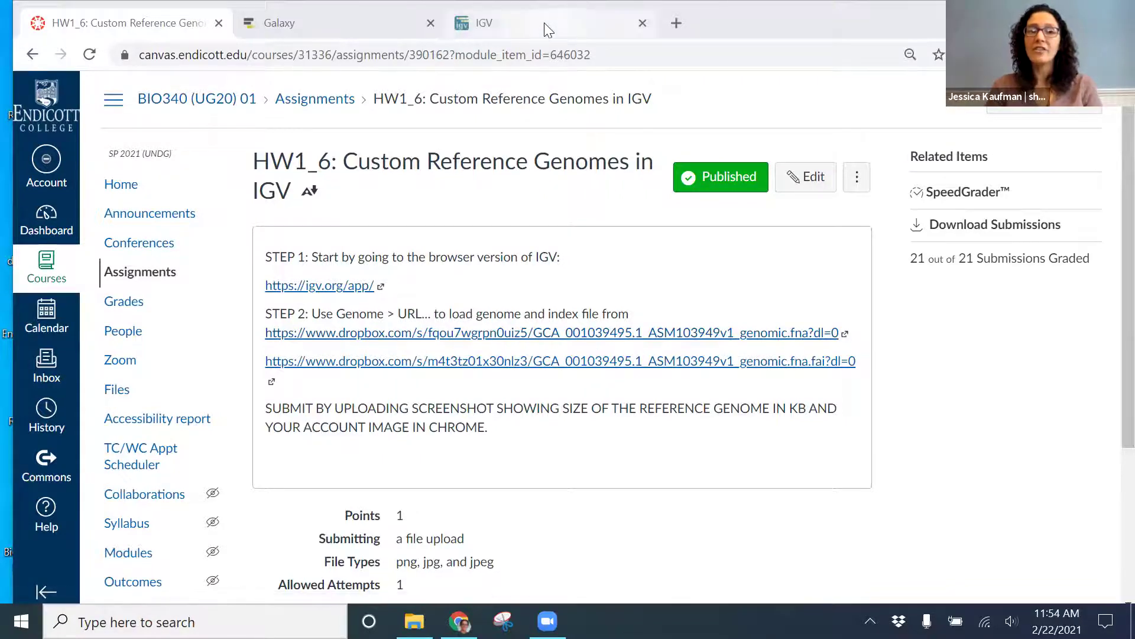
Step: Place the IGV tab beside the HW1_6 assignment tab and return to the assignment instructions
left_click_drag(535, 21, 372, 21)
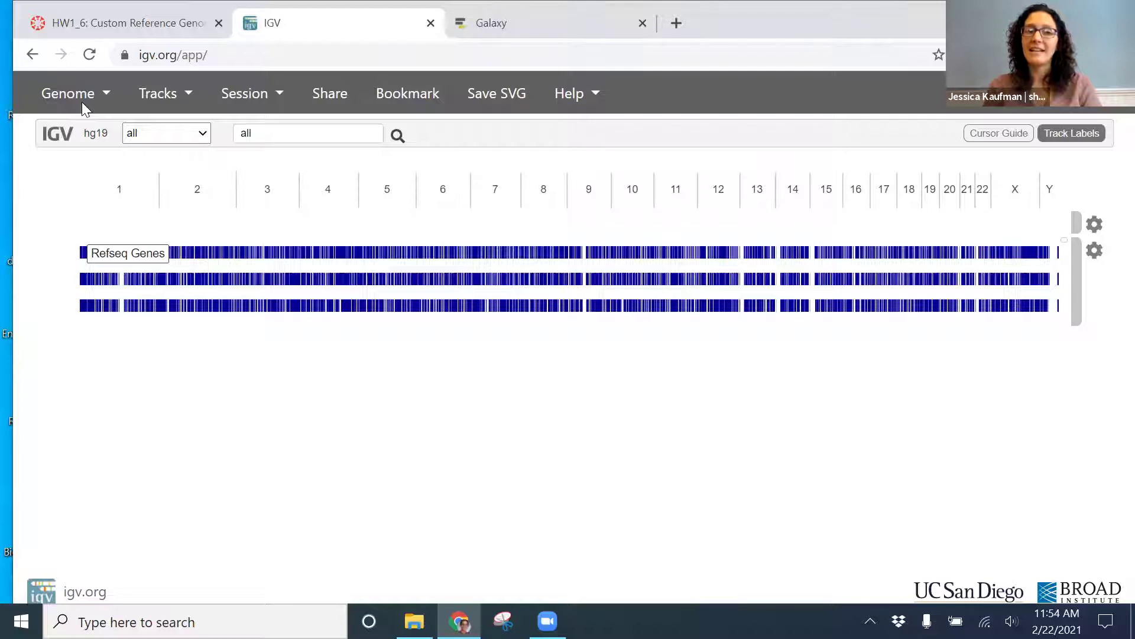
left_click(101, 29)
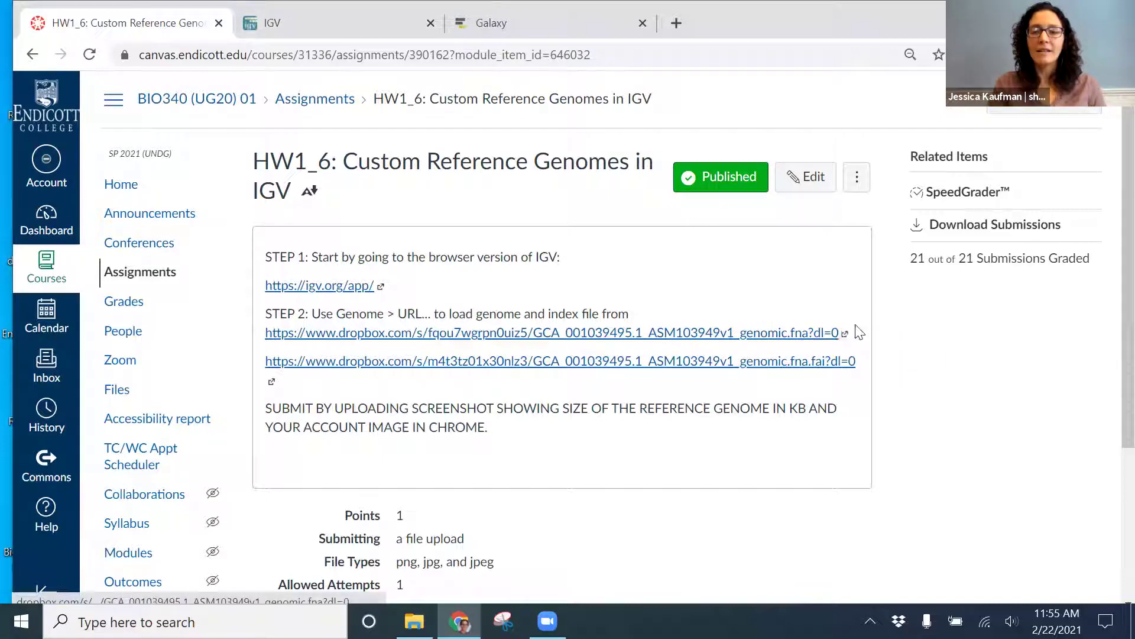
Step: Paste the genome .fna Dropbox link into IGV's Genome URL field, trimming the trailing note
left_click_drag(853, 332, 259, 342)
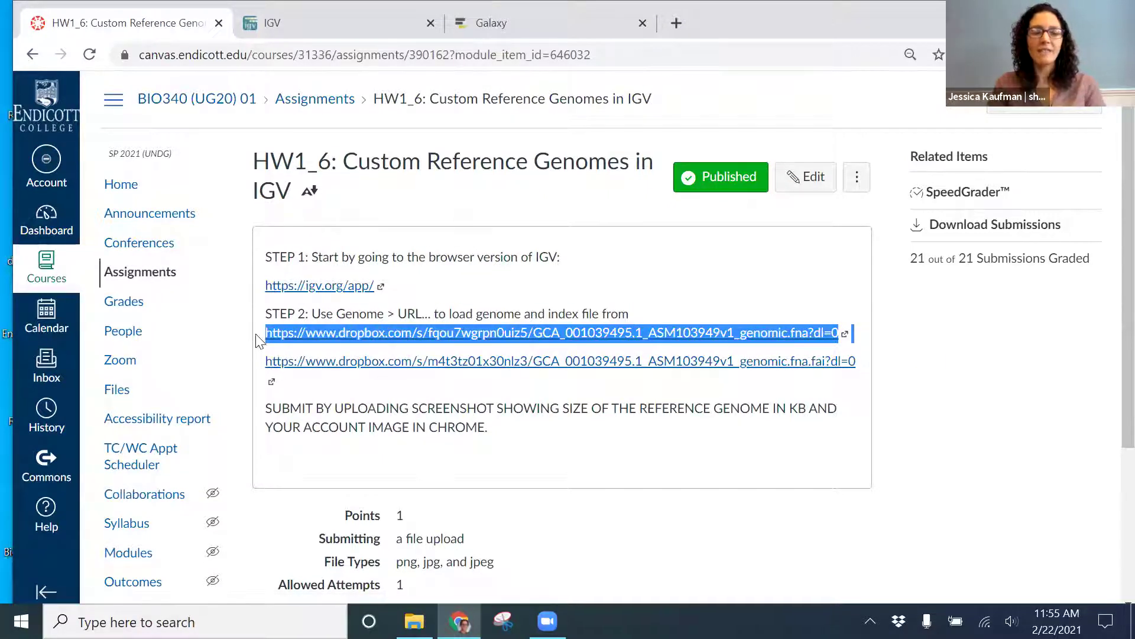
left_click(317, 15)
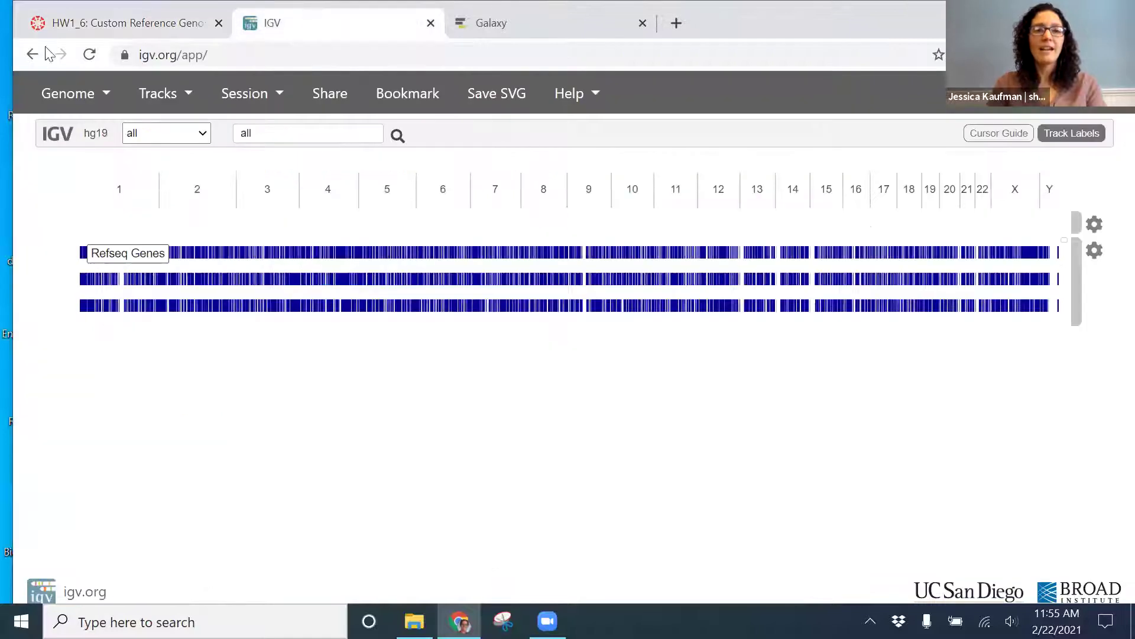
left_click(57, 102)
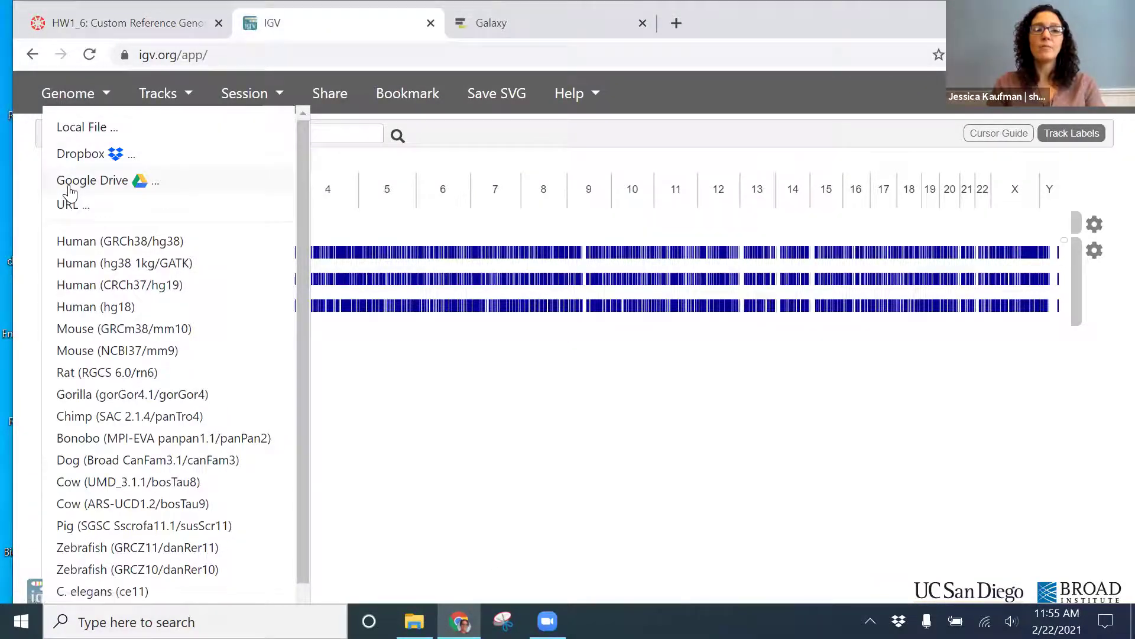
left_click(82, 205)
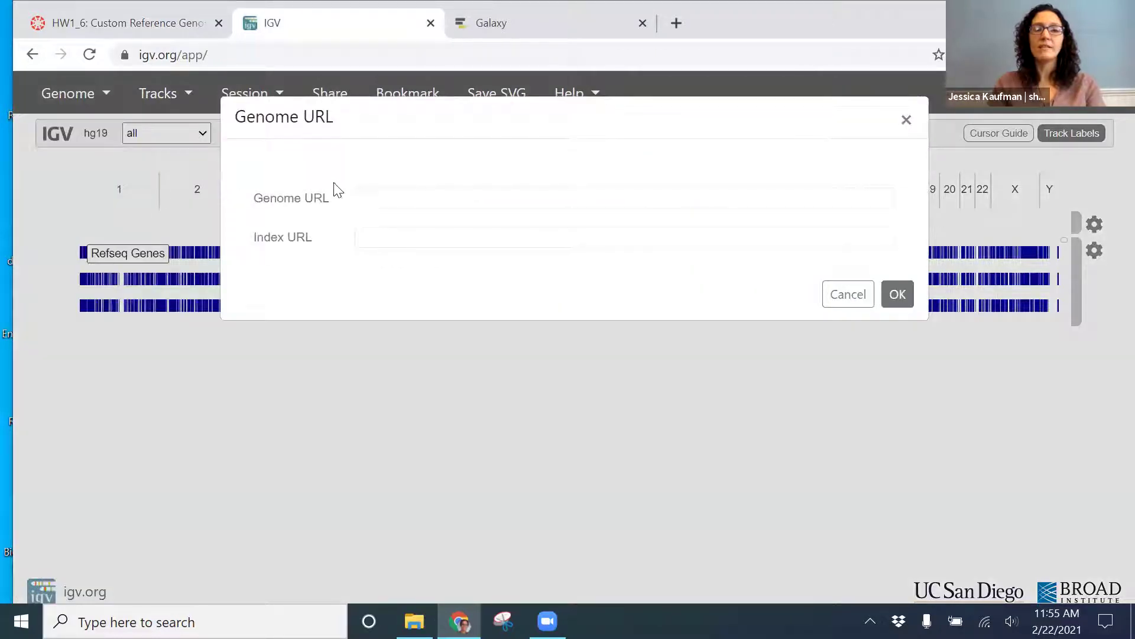
left_click(384, 200)
key("ctrl+v")
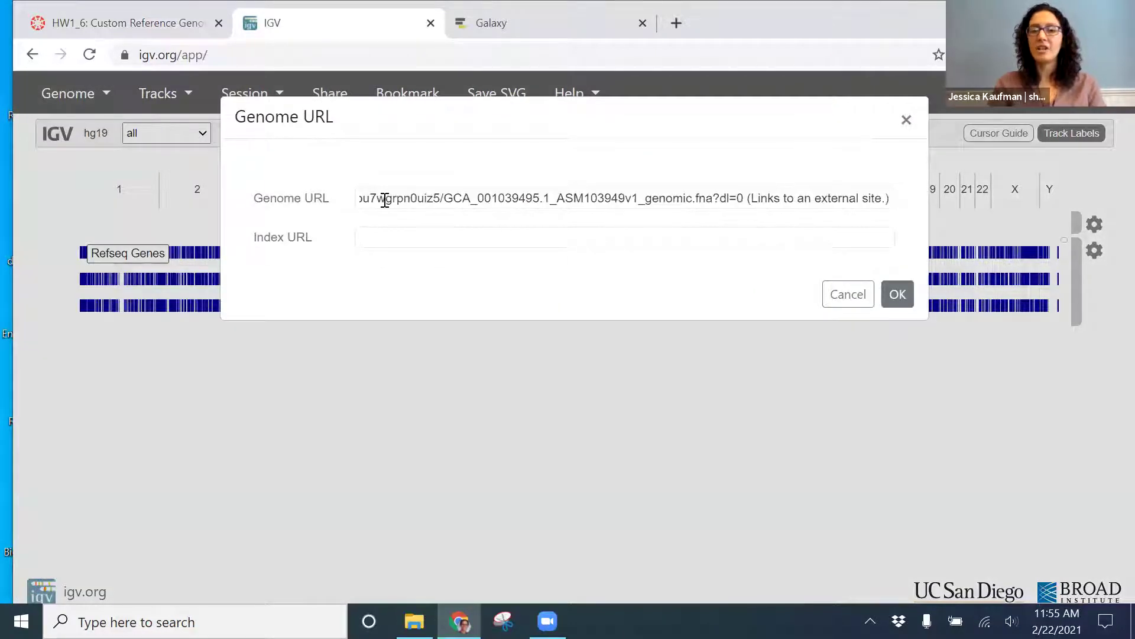
key("BackSpace")
key("BackSpace")
key("BackSpace")
key("BackSpace")
key("BackSpace")
key("BackSpace")
key("BackSpace")
key("BackSpace")
key("BackSpace")
key("BackSpace")
key("BackSpace")
key("BackSpace")
key("BackSpace")
key("BackSpace")
key("BackSpace")
key("BackSpace")
key("BackSpace")
key("BackSpace")
key("BackSpace")
key("BackSpace")
key("BackSpace")
key("BackSpace")
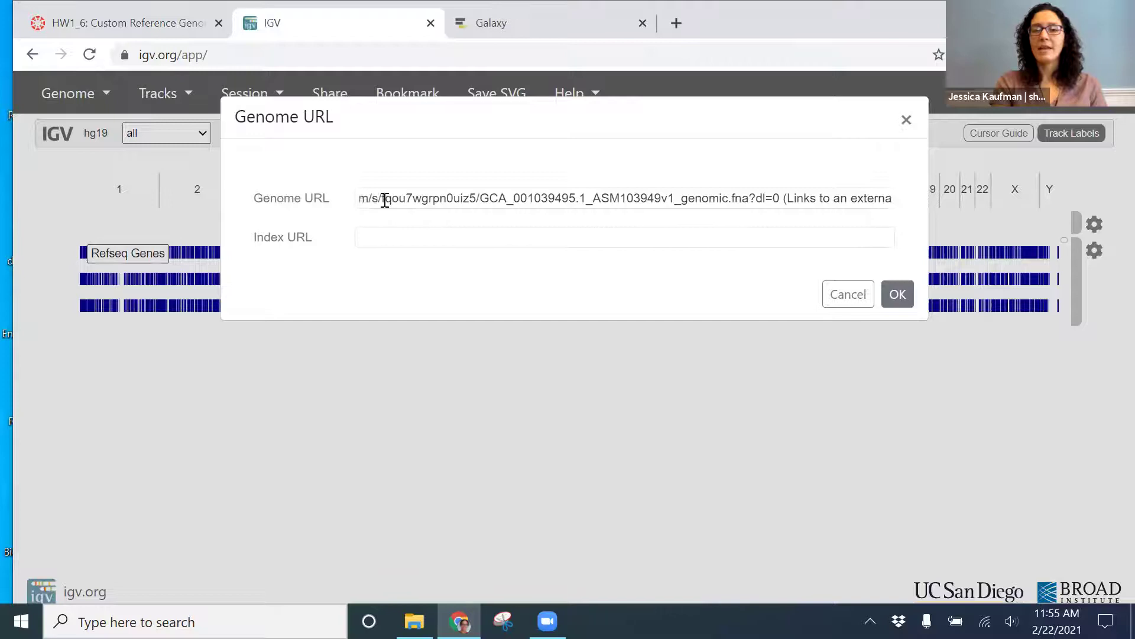
key("BackSpace")
key("BackSpace")
key("BackSpace")
key("BackSpace")
key("BackSpace")
key("BackSpace")
key("BackSpace")
key("BackSpace")
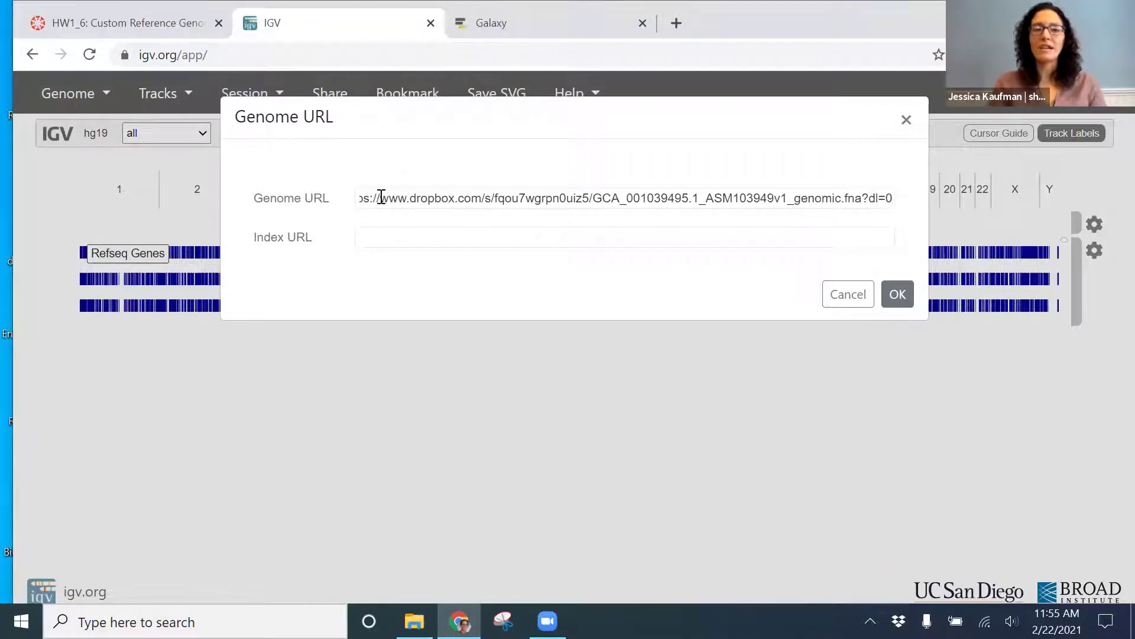
Step: Copy the .fai index Dropbox link from the assignment into the Index URL field
left_click(73, 17)
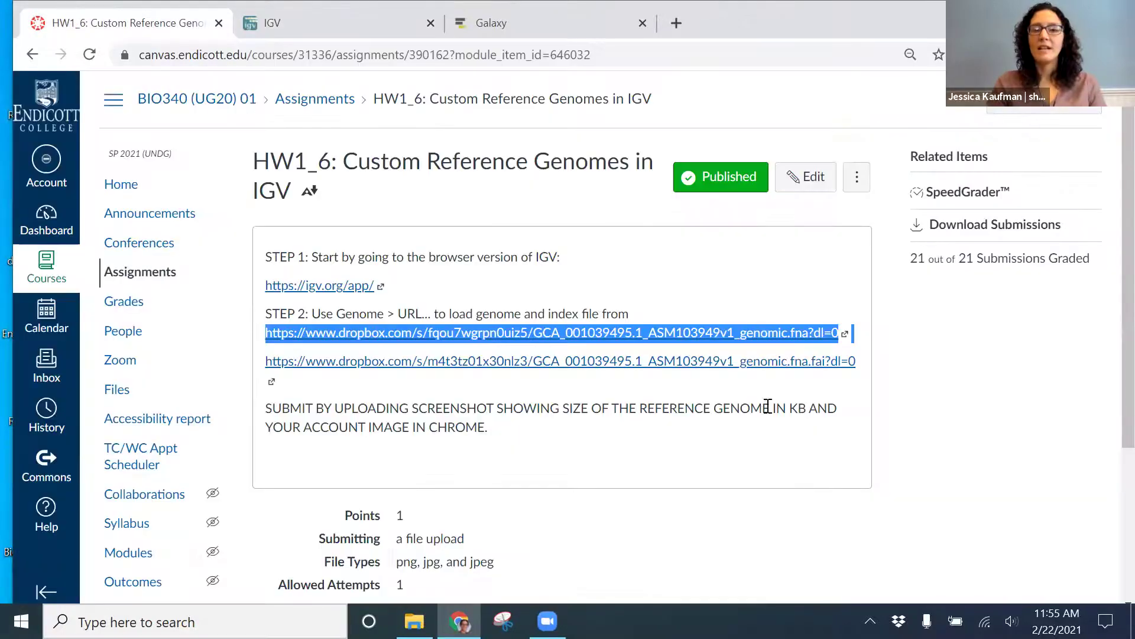
left_click_drag(857, 365, 257, 357)
key("ctrl+c")
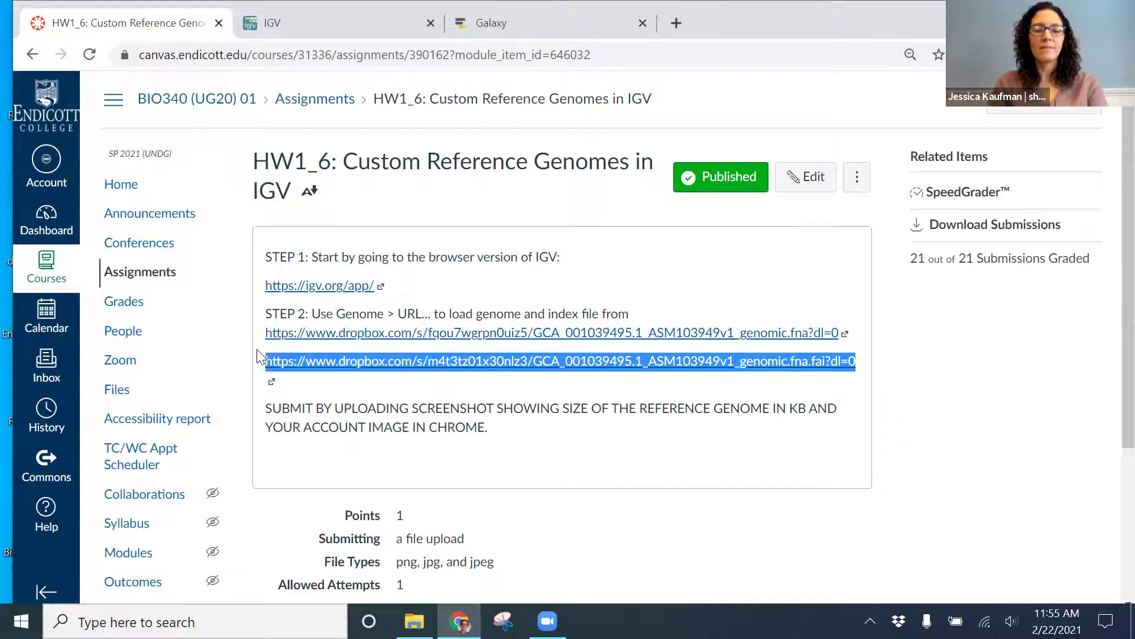
left_click(340, 23)
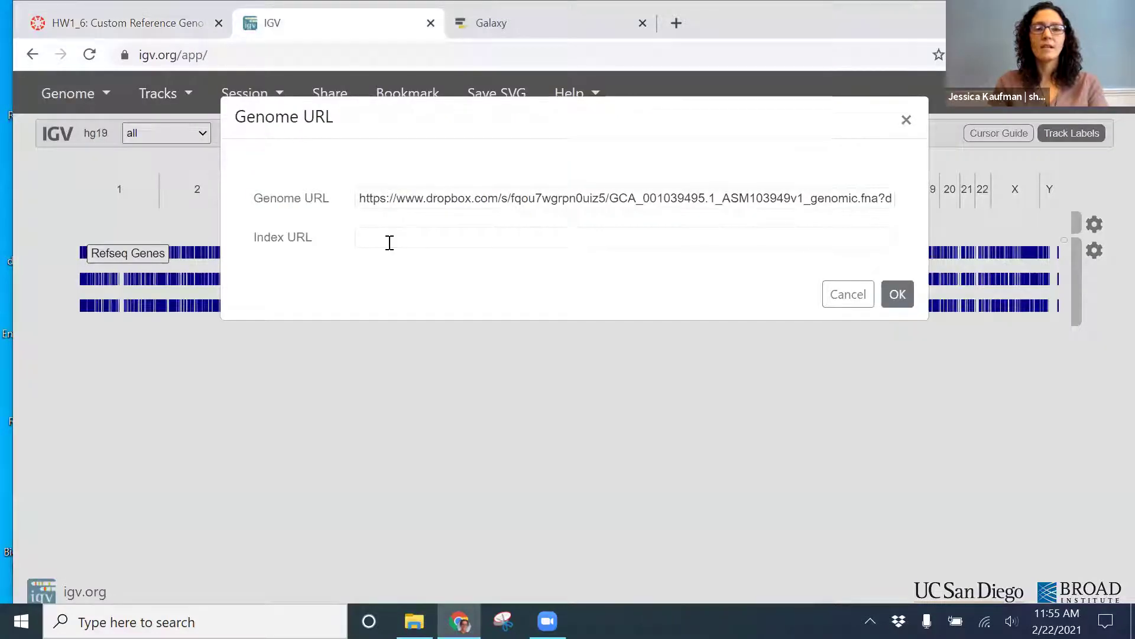
key("ctrl+v")
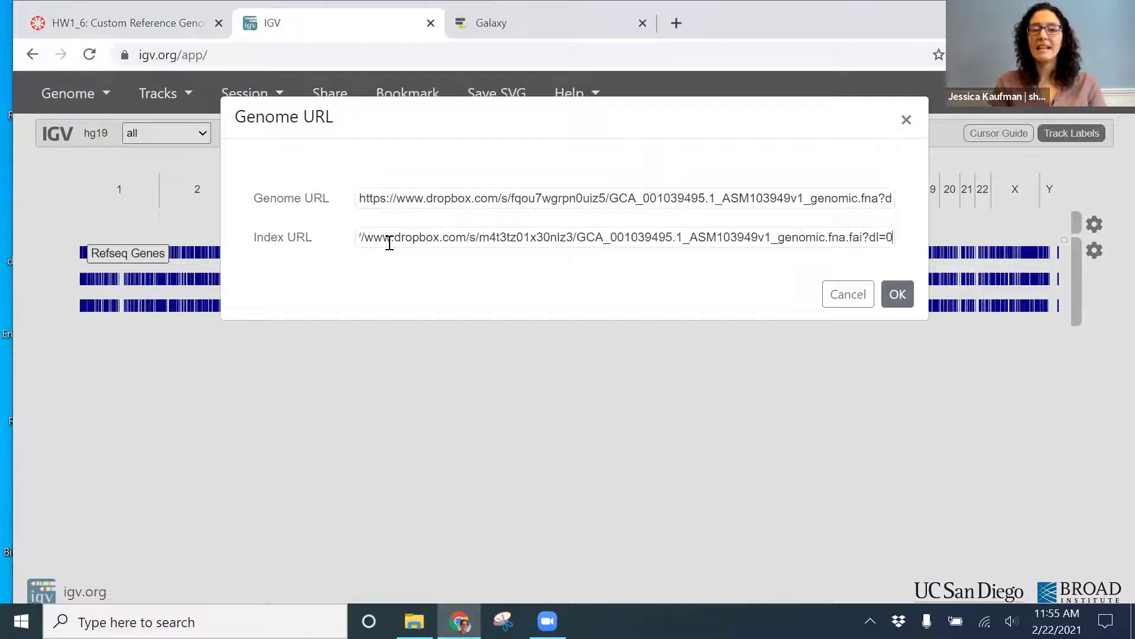
Step: Confirm the Genome URL dialog to load the custom CP011939.1 genome (3,694 kb)
left_click(899, 295)
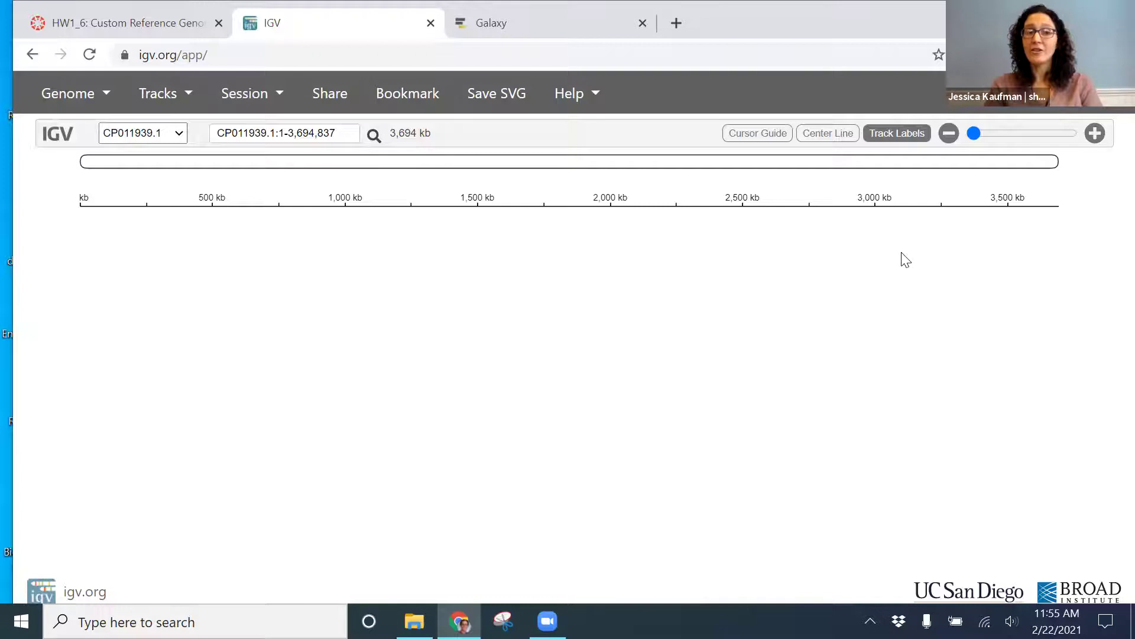
Step: Expand Galaxy history item 20 (BWA-MEM BAM) and show its dataset and bam_index download options
left_click(531, 16)
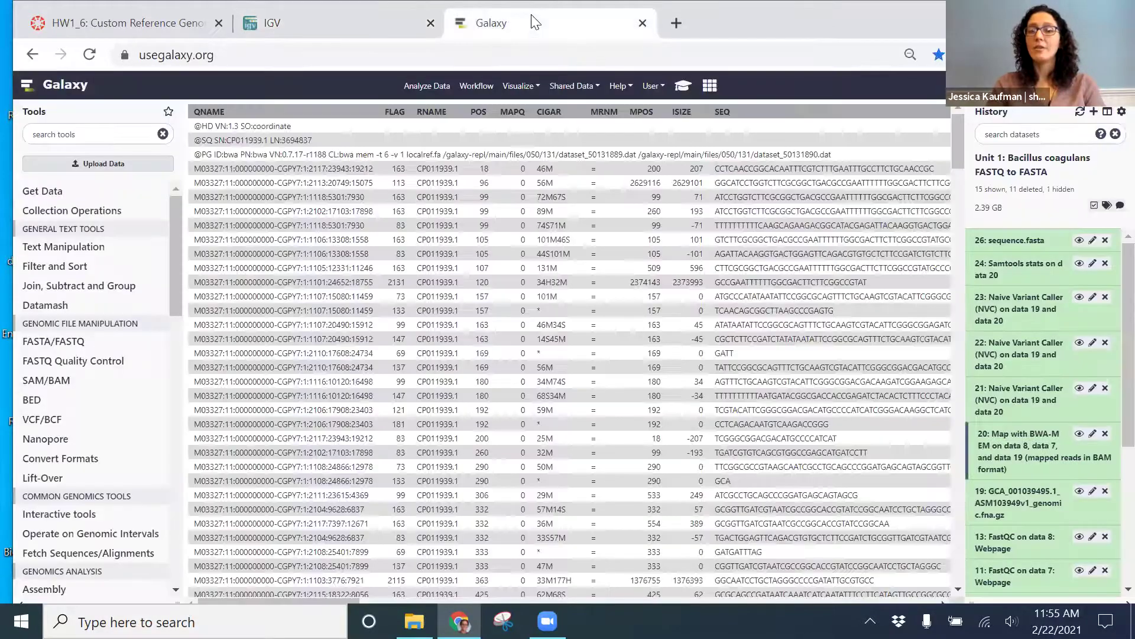
left_click(995, 447)
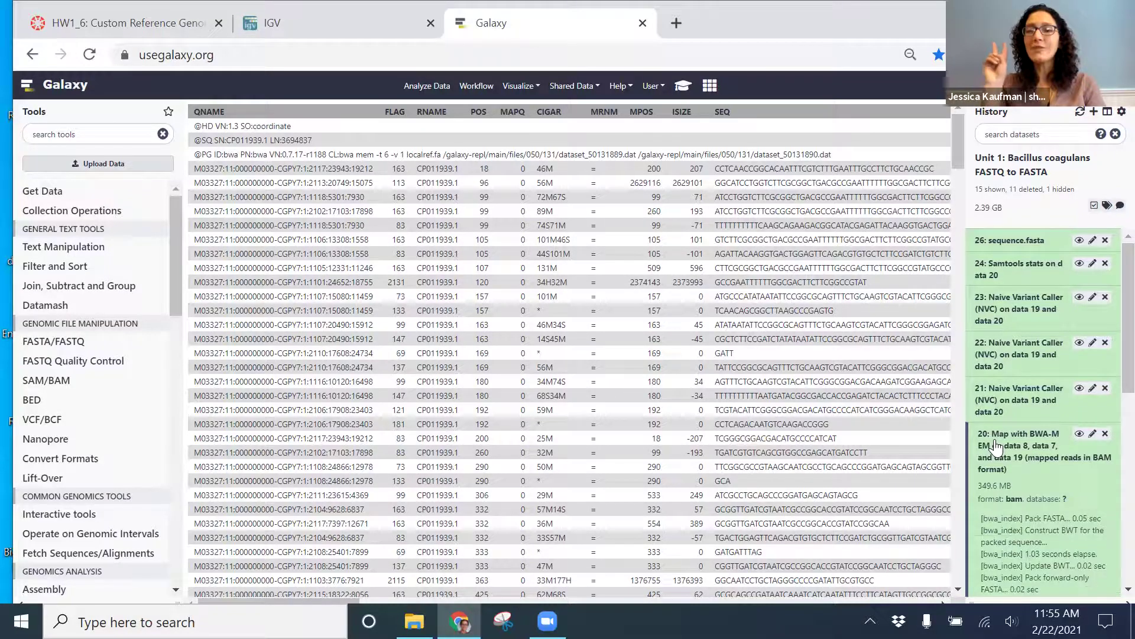
scroll(999, 443, "down", 3)
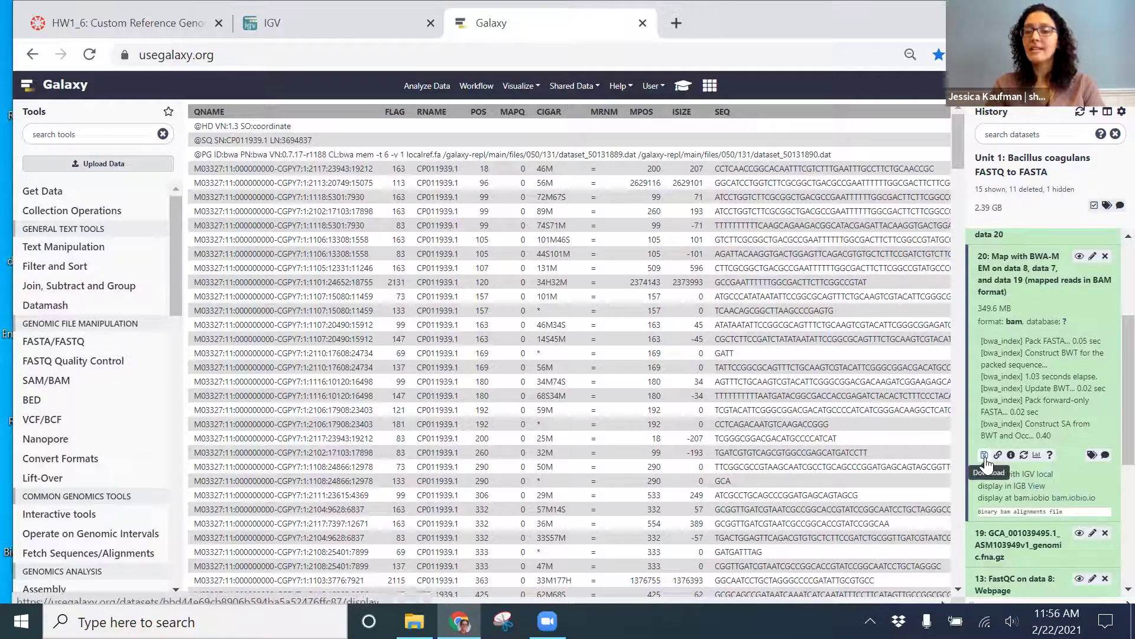
left_click(985, 456)
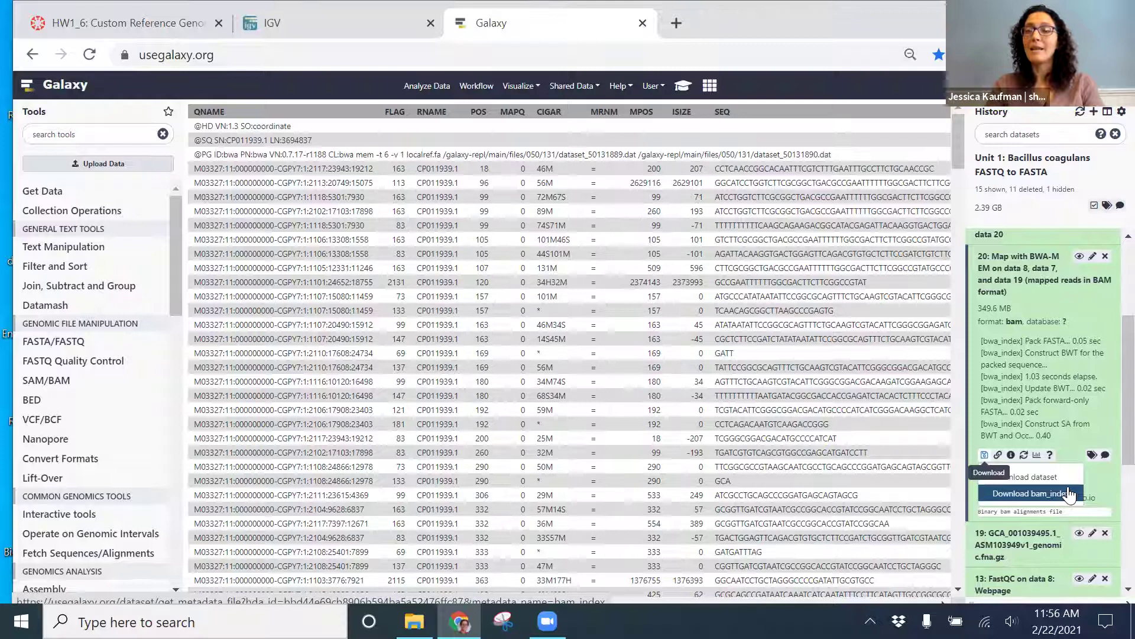
Step: Load the Galaxy20 .bam and .bai files from Downloads as a local IGV track
left_click(279, 31)
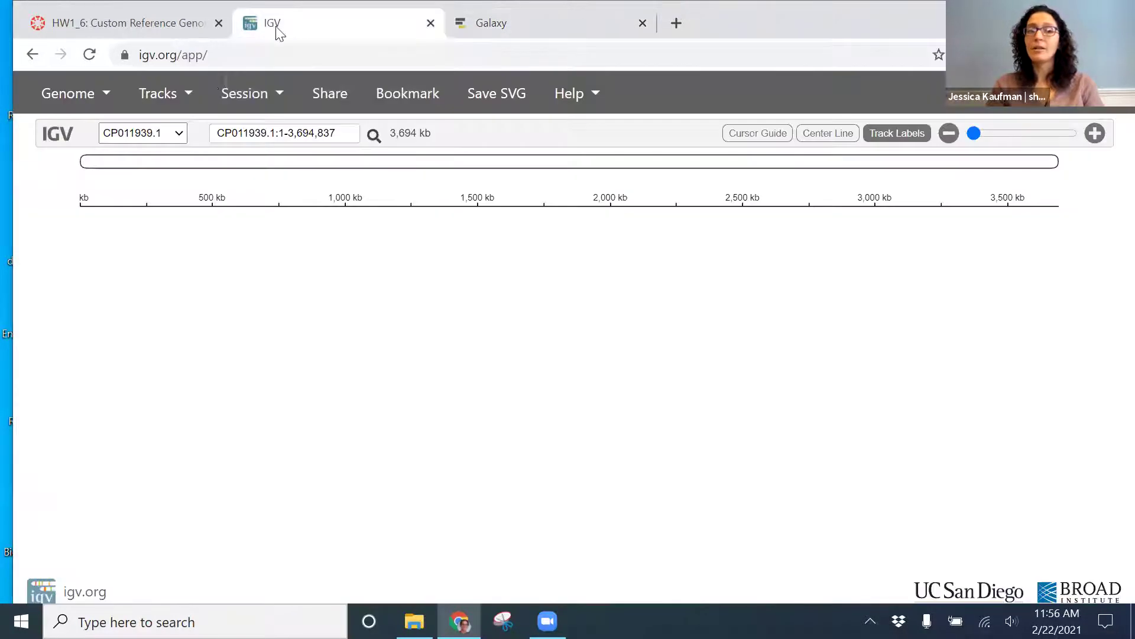
left_click(168, 97)
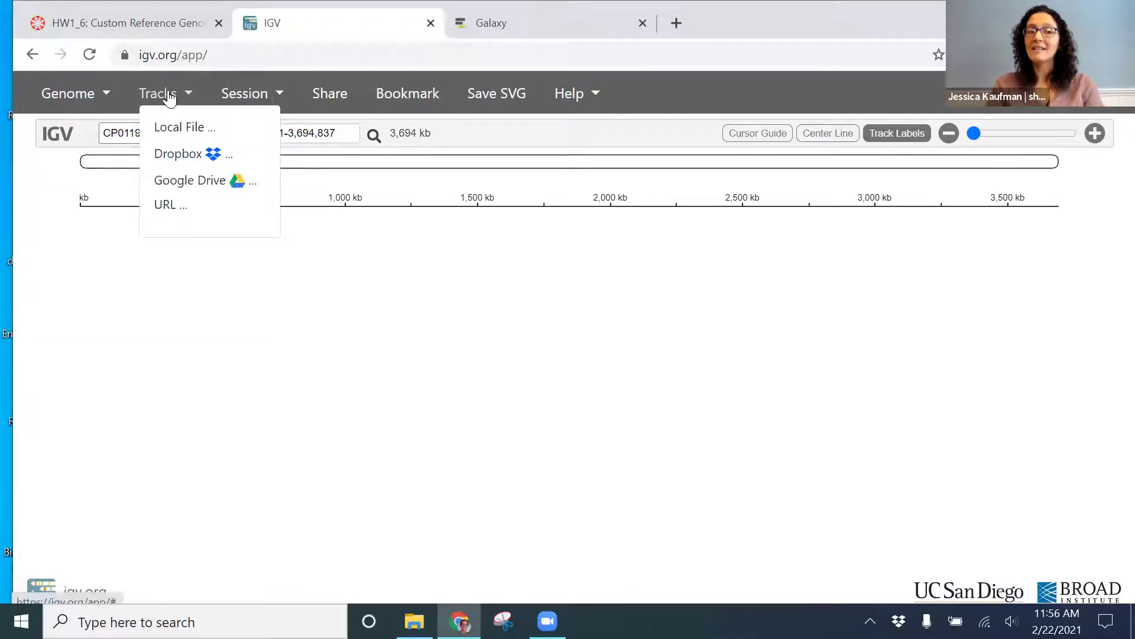
left_click(178, 128)
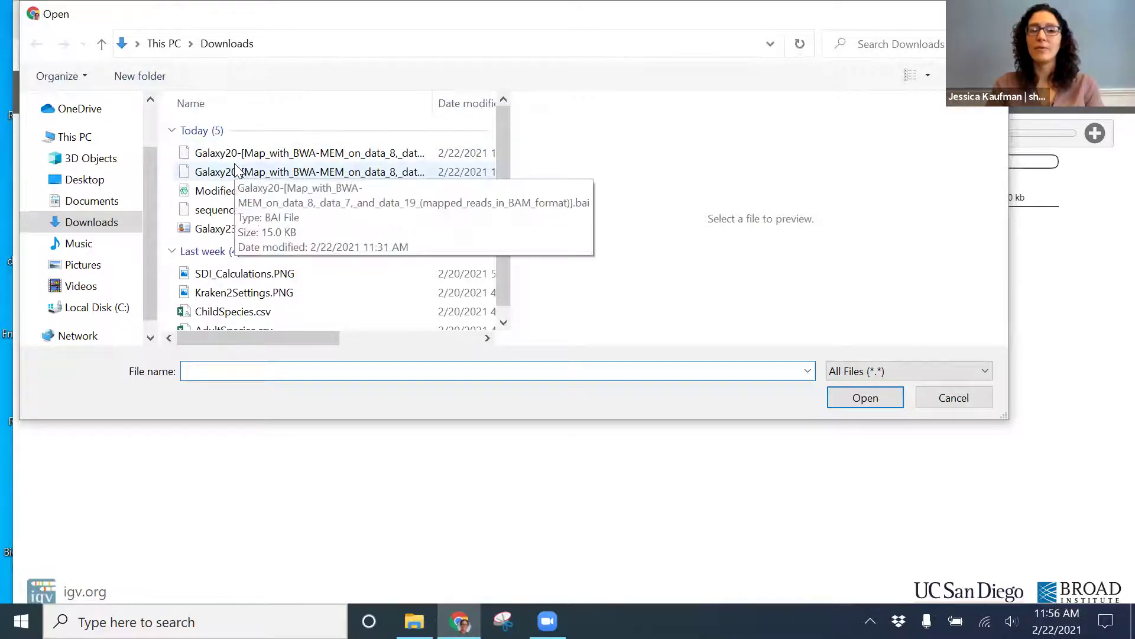
left_click(235, 171)
left_click(236, 155, "ctrl")
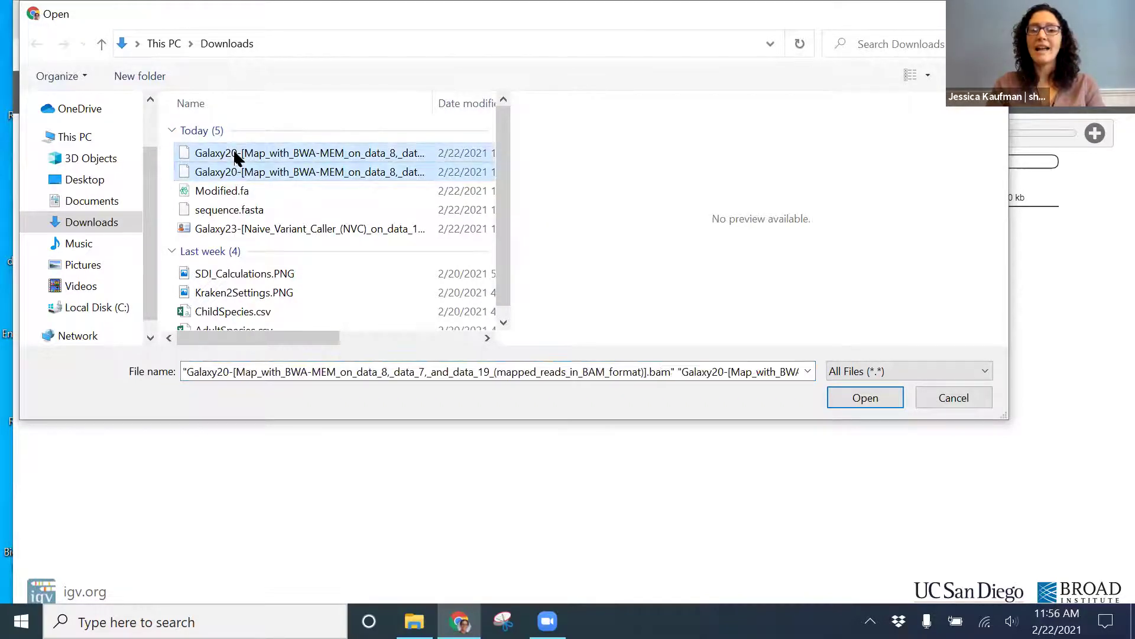
left_click(842, 397)
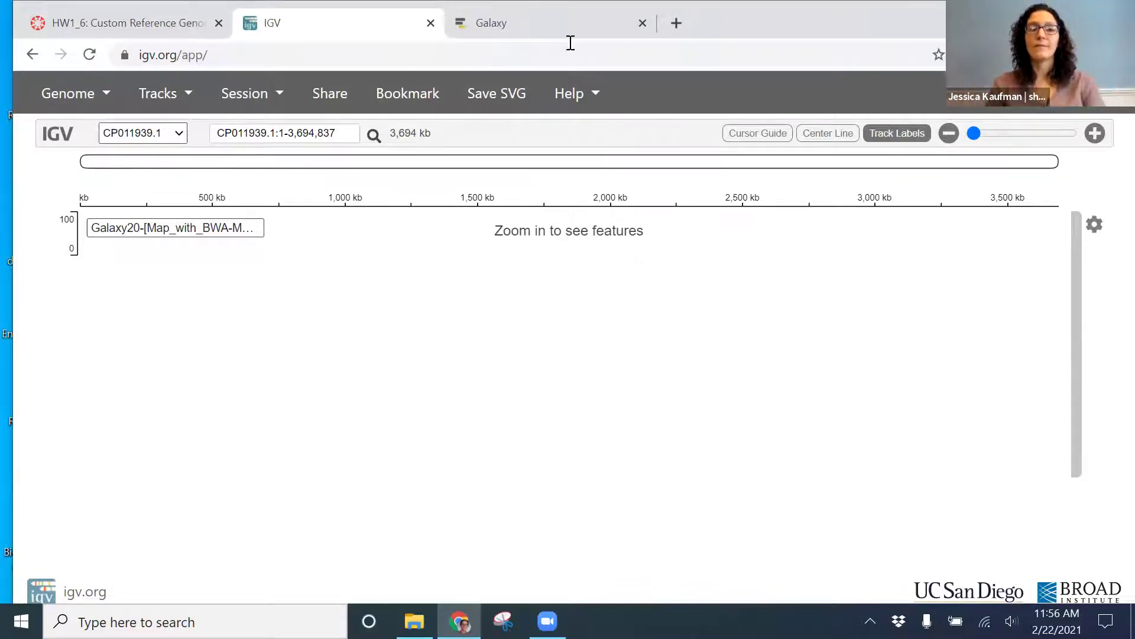
Step: Change the locus to CP011939.1:100,000-110,000 to display coverage and aligned reads
left_click_drag(288, 130, 353, 131)
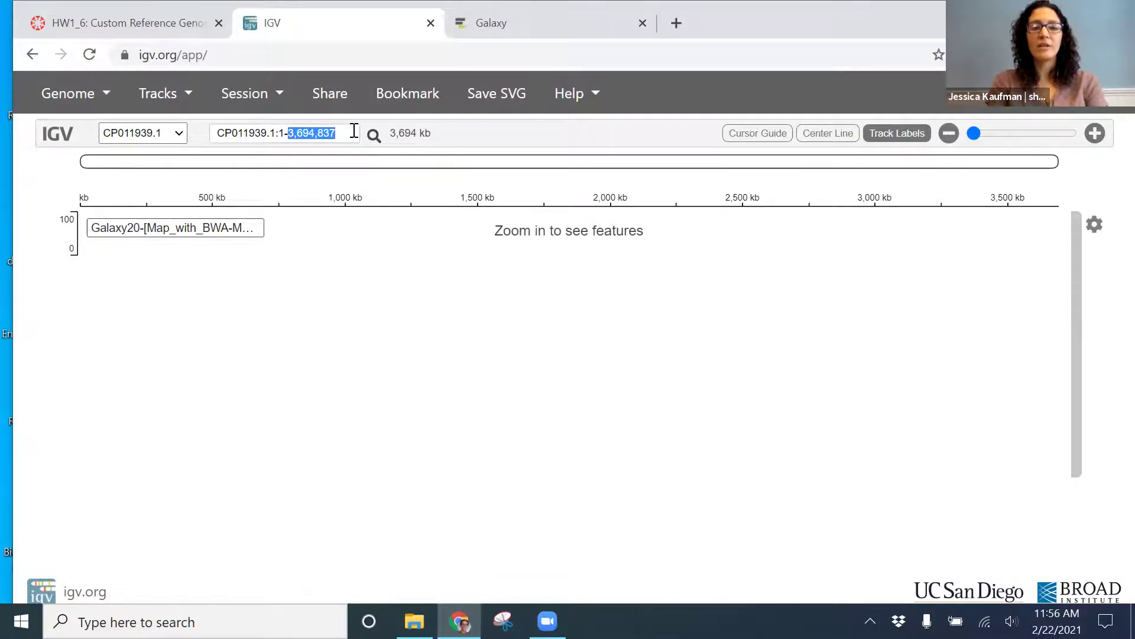
key("BackSpace")
key("BackSpace")
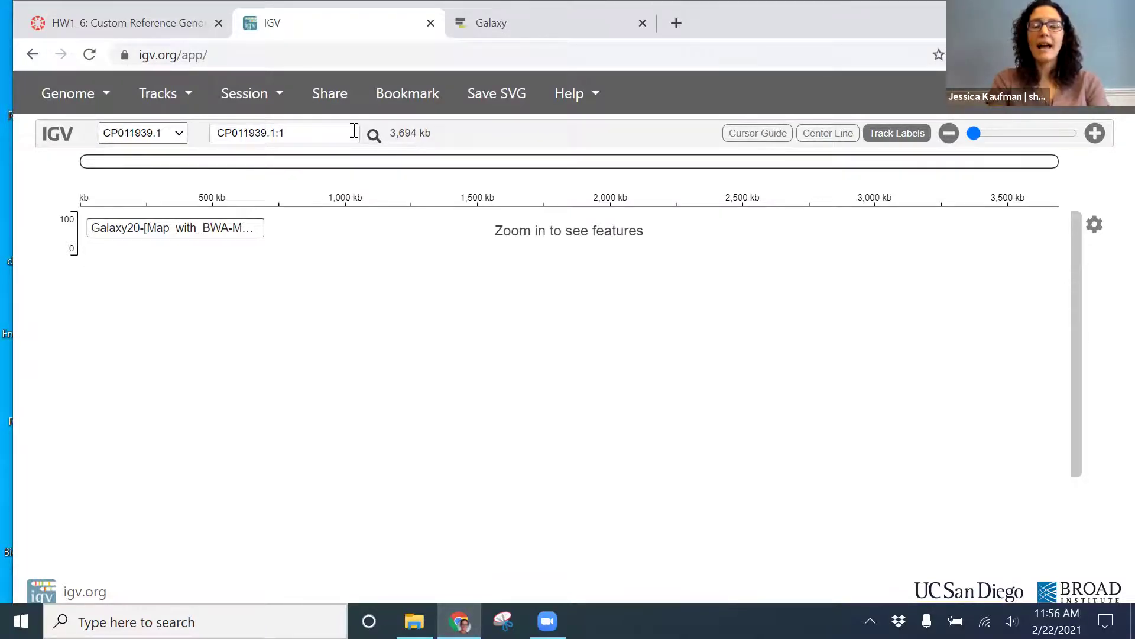
type("00")
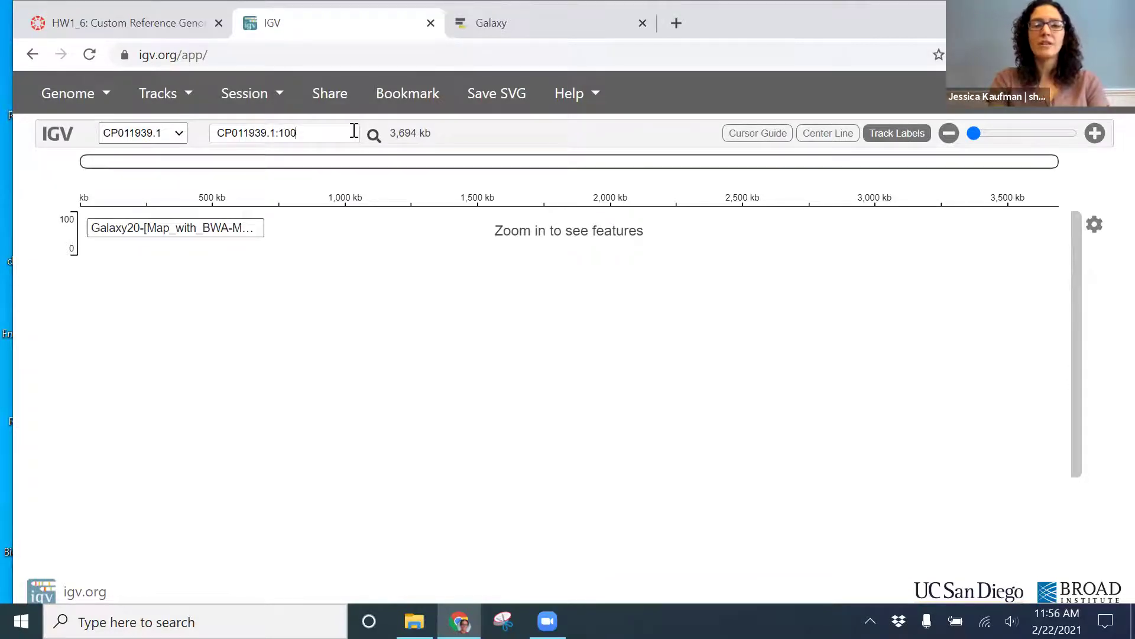
type(",000")
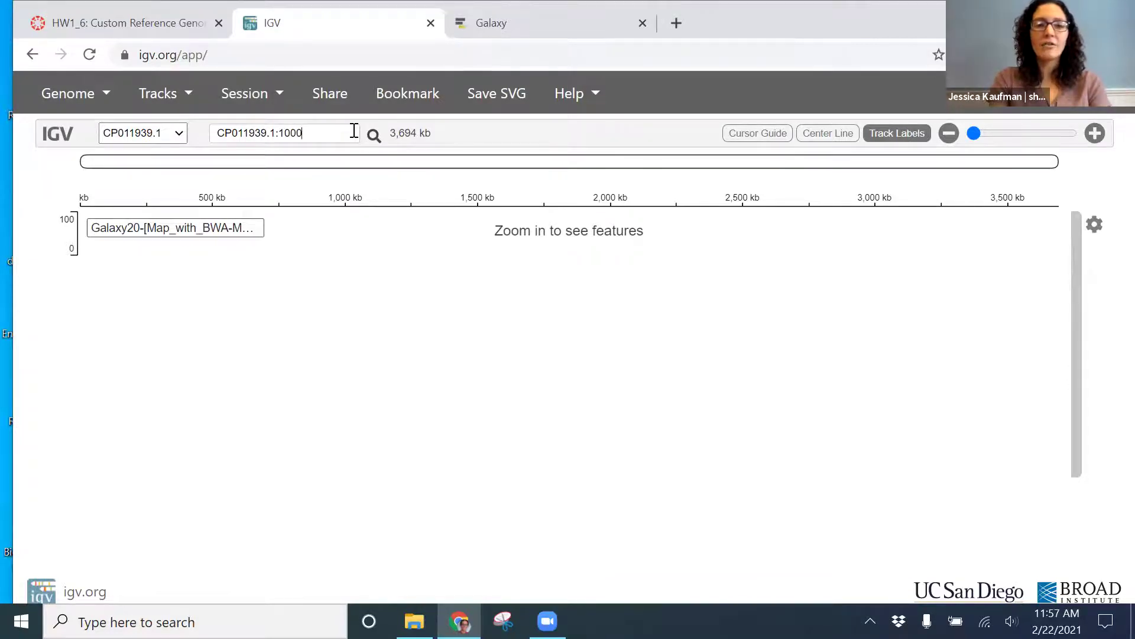
type("-110,")
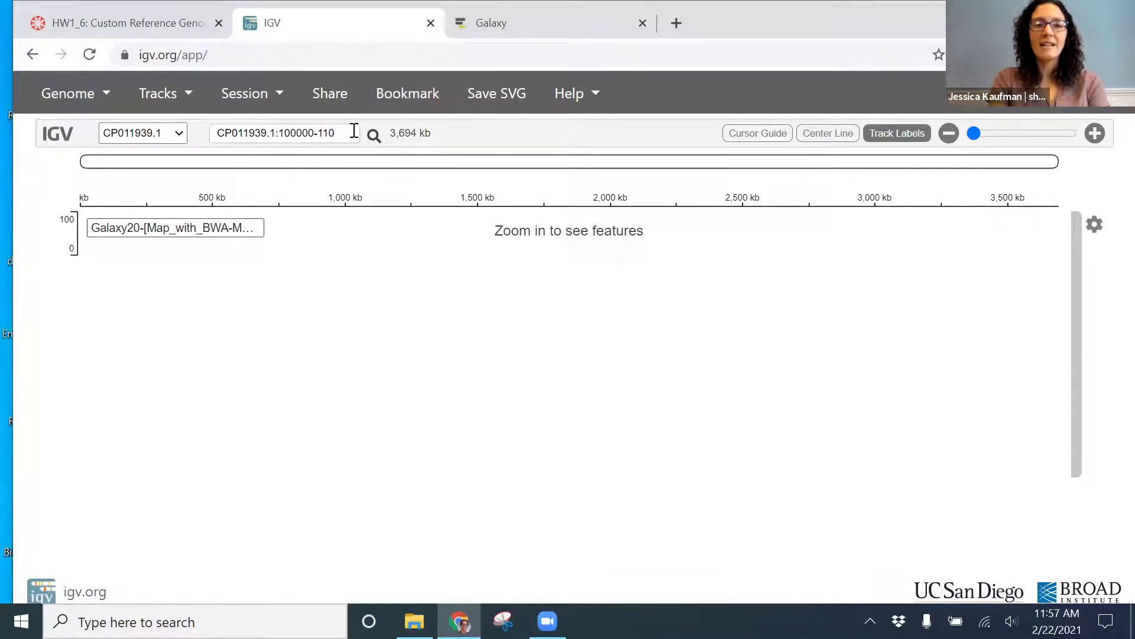
type("000")
key("Return")
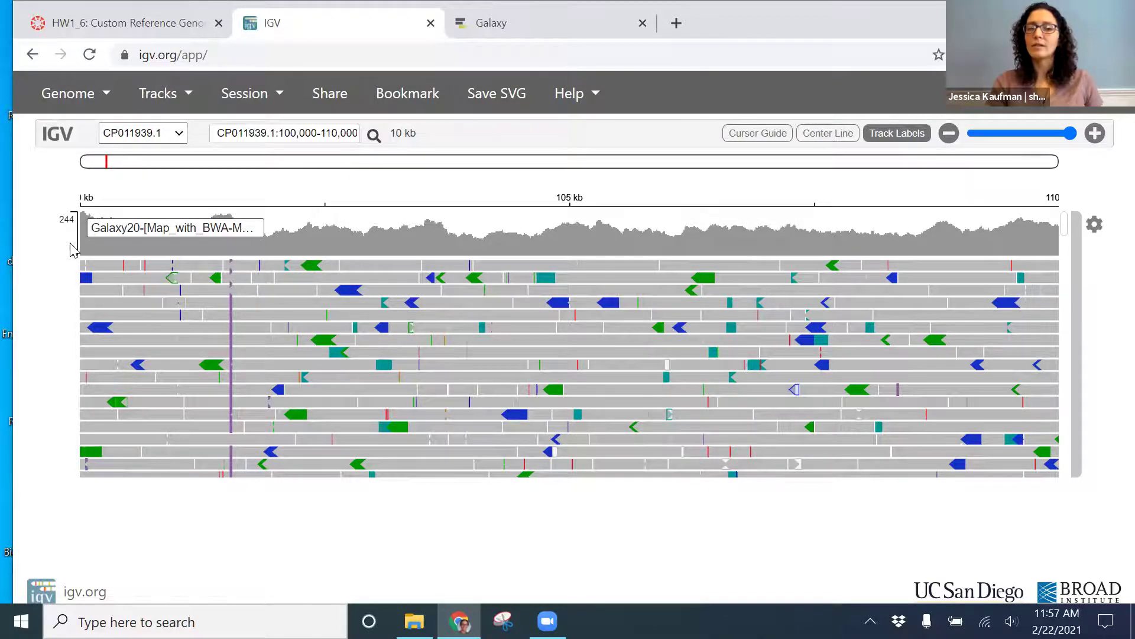
Step: Show the coverage base counts at position 105,027: 170 total, all T
left_click(574, 253)
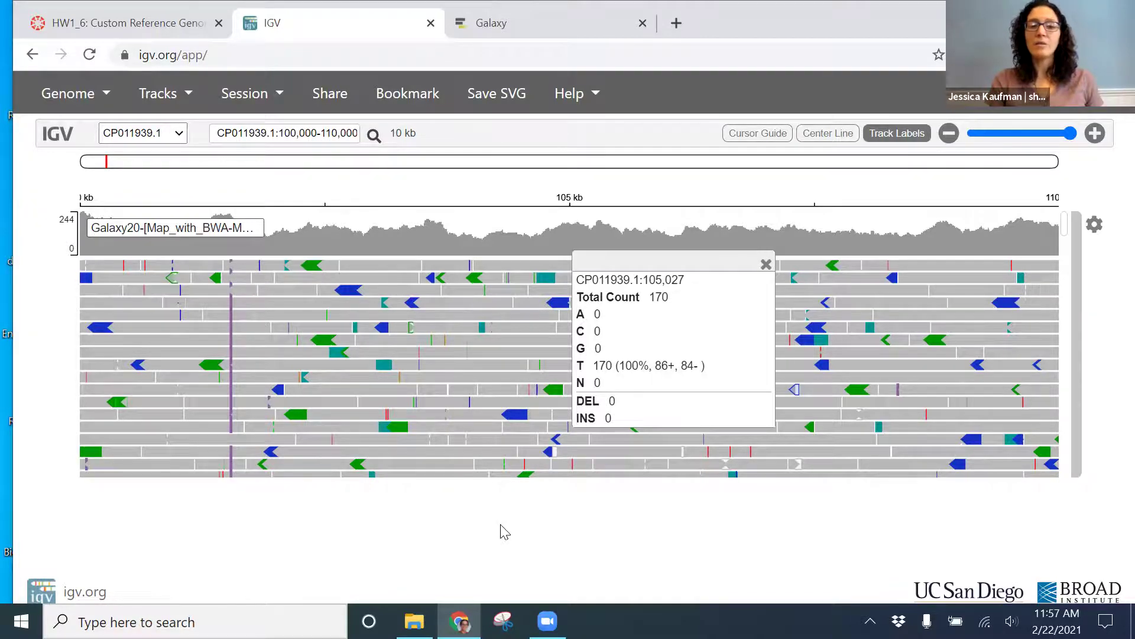
Step: Snip a rectangle around the IGV coverage and reads view including the 105,027 popup
left_click(503, 620)
left_click(823, 400)
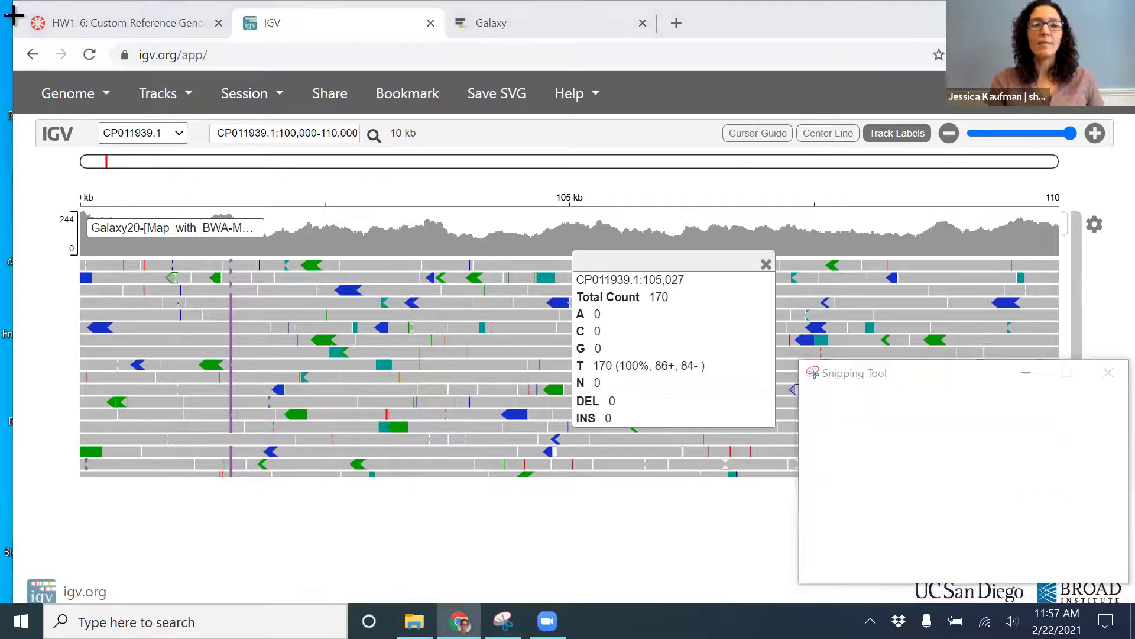
left_click_drag(28, 73, 1057, 501)
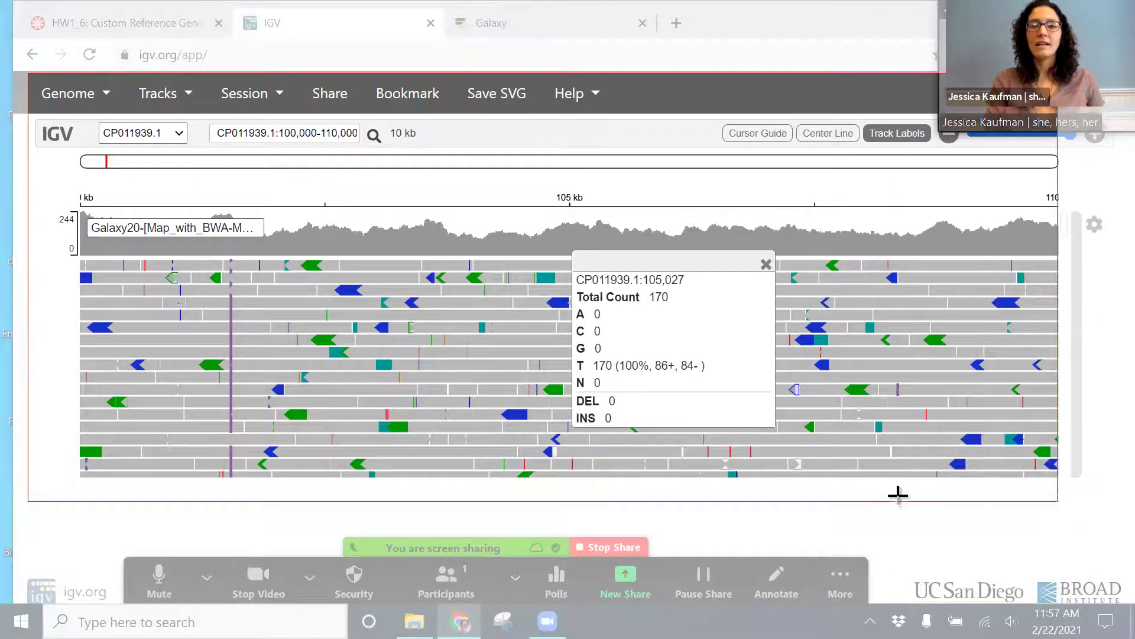
left_click_drag(897, 494, 883, 497)
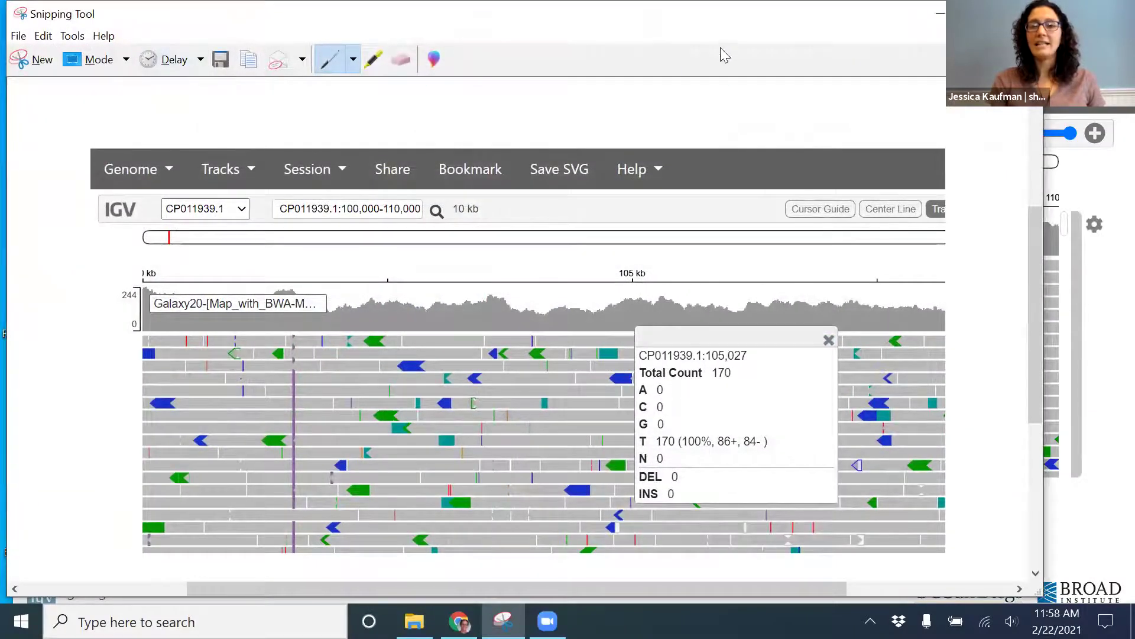
Step: Move the snip window aside and close it without saving
left_click_drag(720, 18, 669, 106)
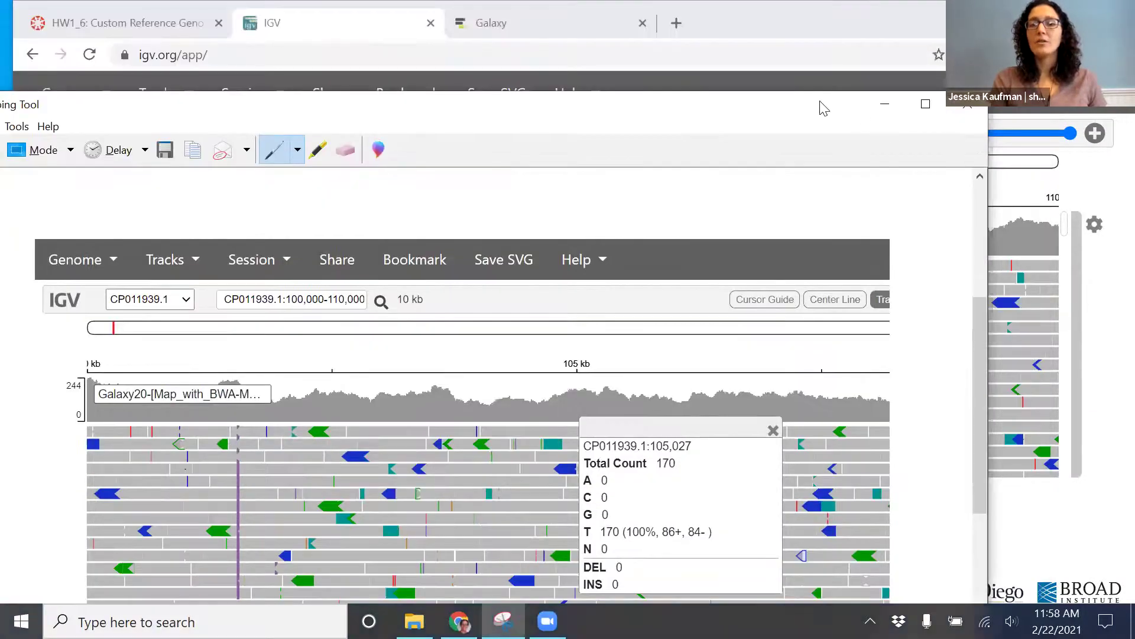
left_click_drag(824, 108, 715, 127)
left_click(865, 122)
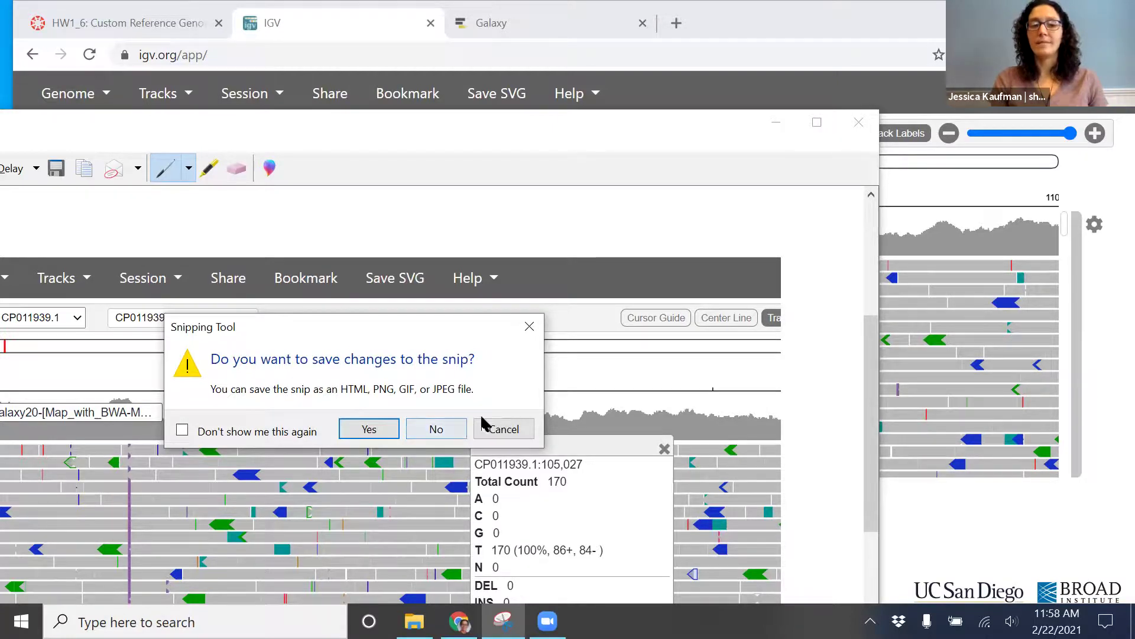
left_click(438, 429)
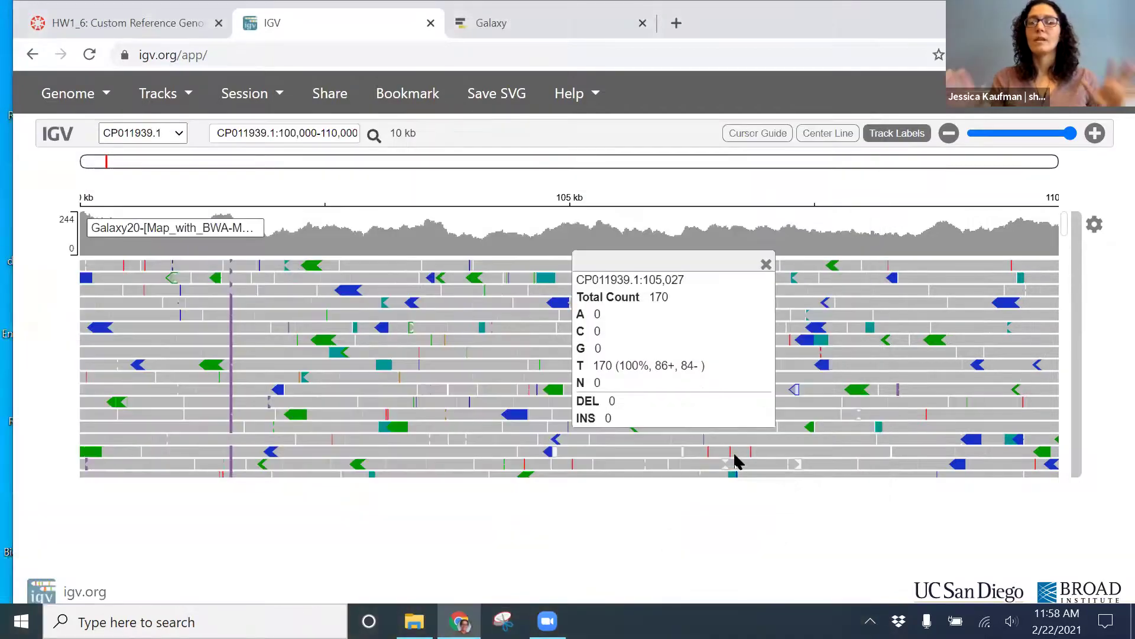